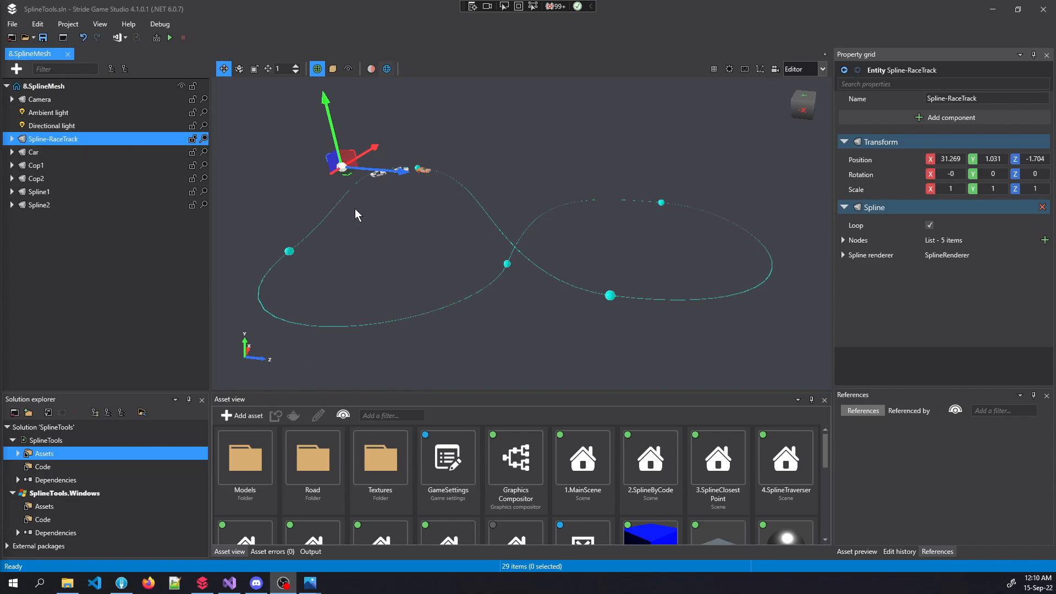
# Fly the viewport around the figure-eight spline to inspect the track and cars
pyautogui.moveTo(383, 230); pyautogui.dragTo(368, 257, button='right')
pyautogui.press('w')
pyautogui.press('a')
pyautogui.press('d')
pyautogui.press('a')
pyautogui.press('s')
pyautogui.press('q')
pyautogui.press('e')
pyautogui.press('e')
pyautogui.press('s')
pyautogui.press('w')
pyautogui.press('e')
pyautogui.press('s')
pyautogui.press('w')
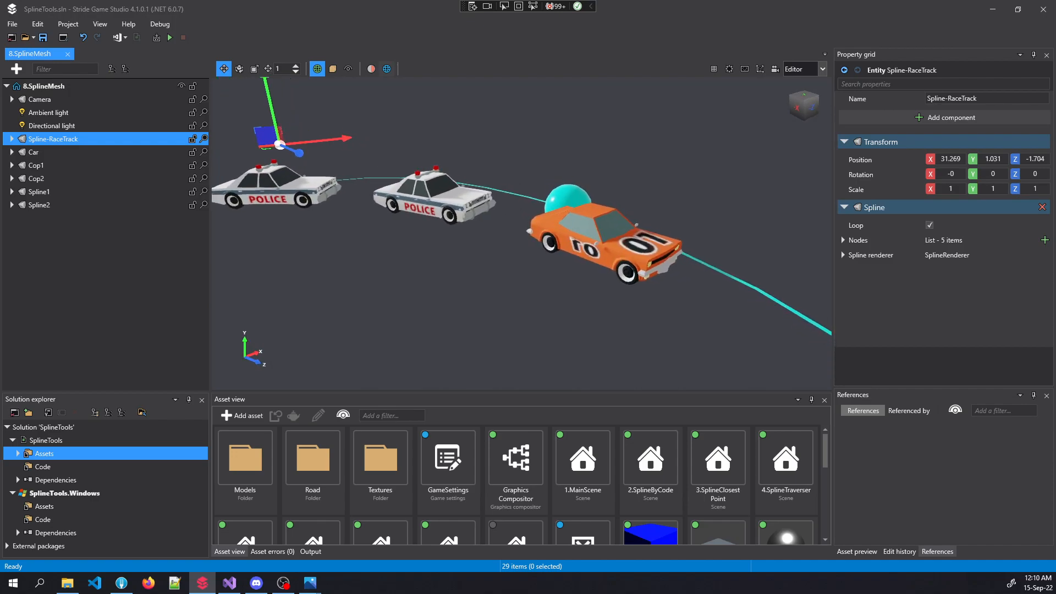
pyautogui.press('s')
pyautogui.press('s')
pyautogui.moveTo(368, 258); pyautogui.dragTo(433, 285, button='right')
pyautogui.press('s')
pyautogui.press('s')
pyautogui.press('s')
pyautogui.moveTo(410, 220); pyautogui.dragTo(397, 232, button='right')
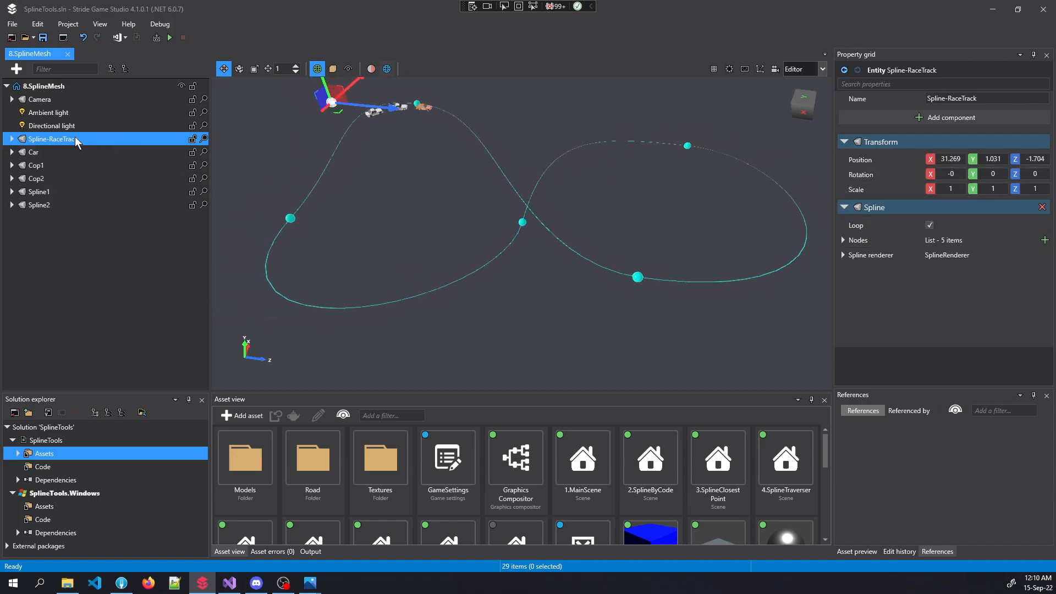
# Toggle Spline-RaceTrack's node display on and off again
pyautogui.click(11, 139)
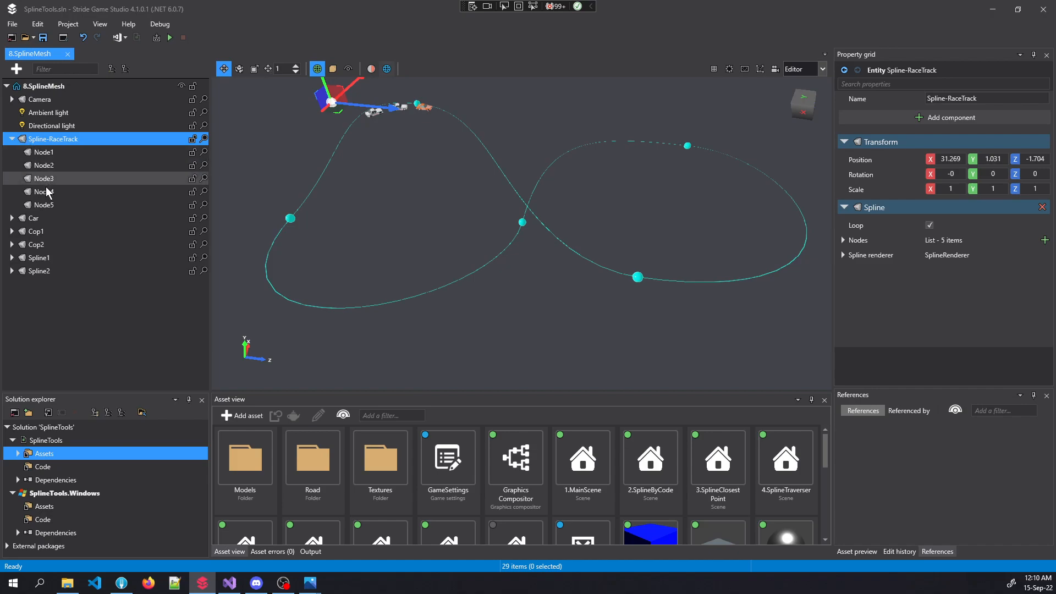
pyautogui.click(12, 139)
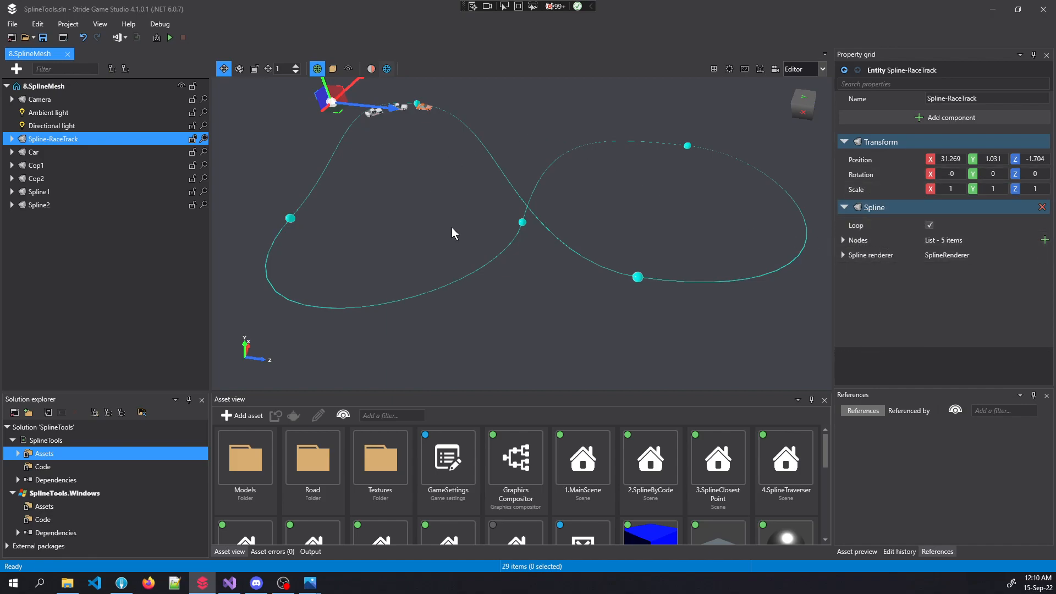
pyautogui.moveTo(589, 279); pyautogui.dragTo(587, 248, button='right')
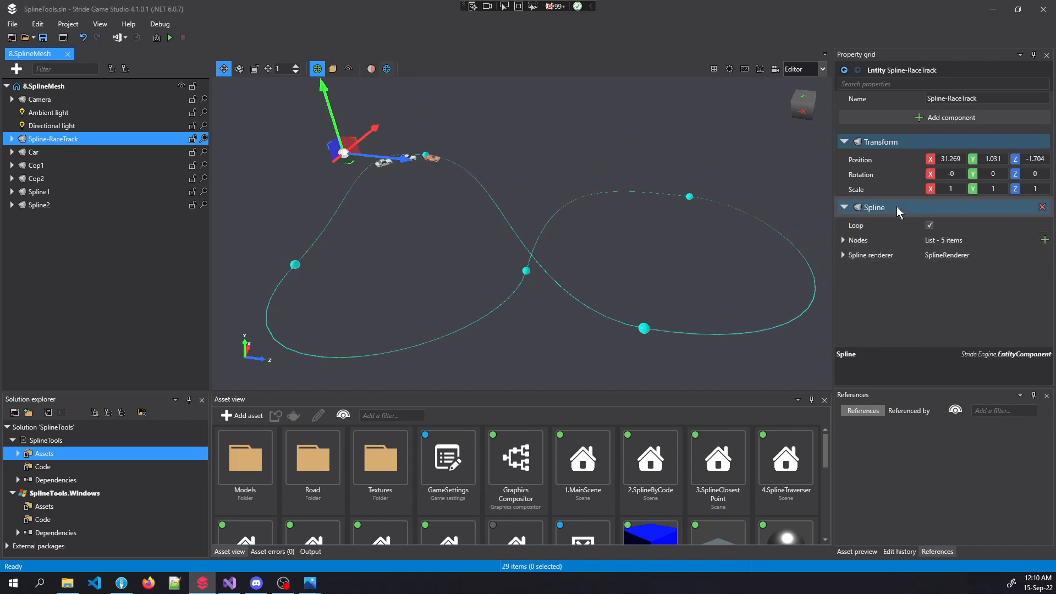
# Add a Splines > Spline Mesh component to Spline-RaceTrack and open its spline chooser
pyautogui.click(941, 120)
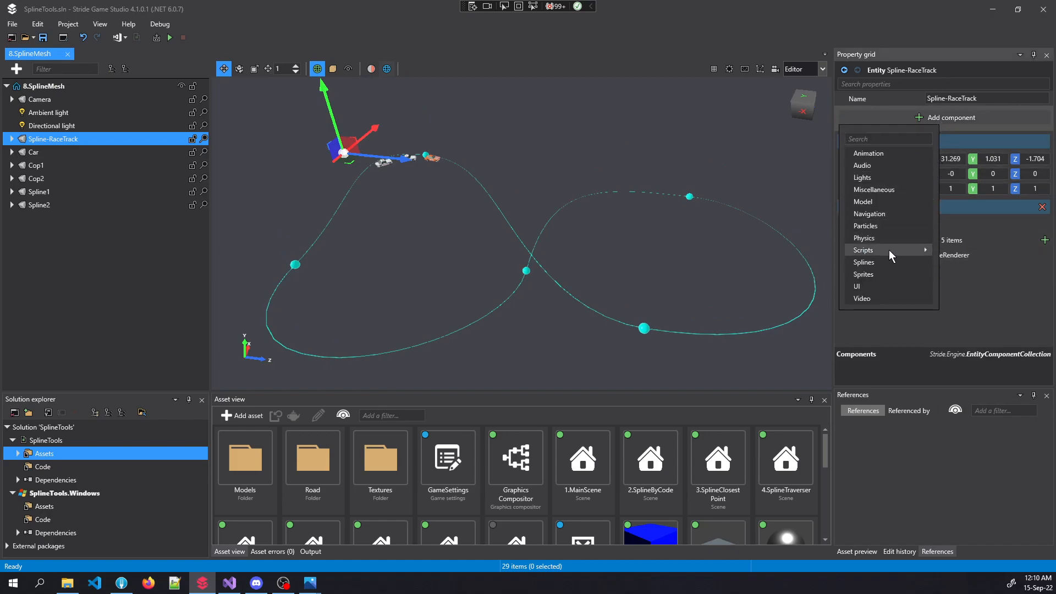
pyautogui.moveTo(881, 263)
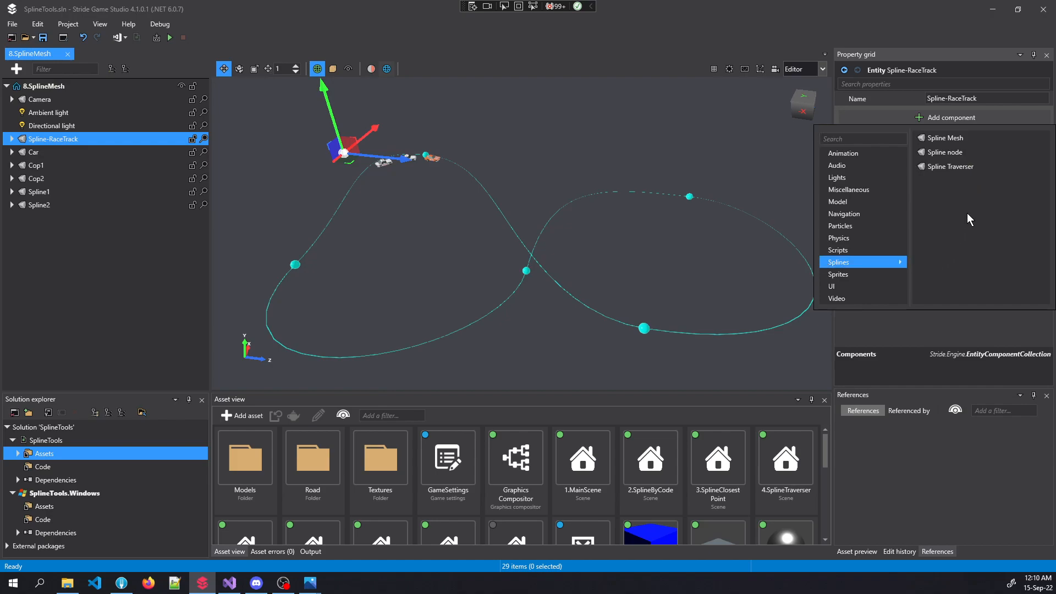
pyautogui.click(956, 139)
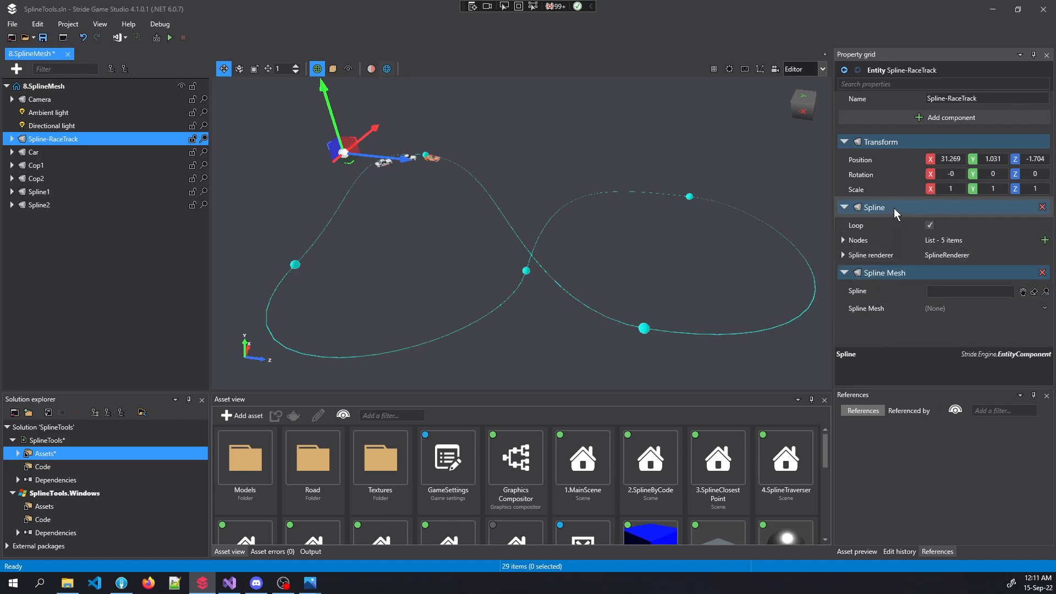
pyautogui.click(1022, 292)
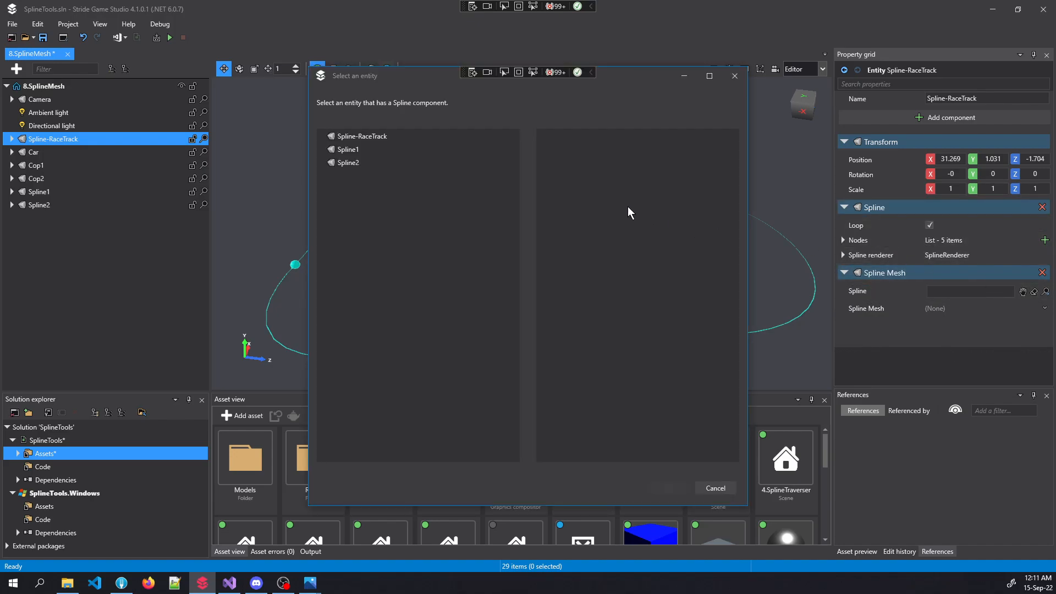
# Make the Spline Mesh follow Spline-RaceTrack and set its mesh type to Plane
pyautogui.click(451, 139)
pyautogui.click(679, 487)
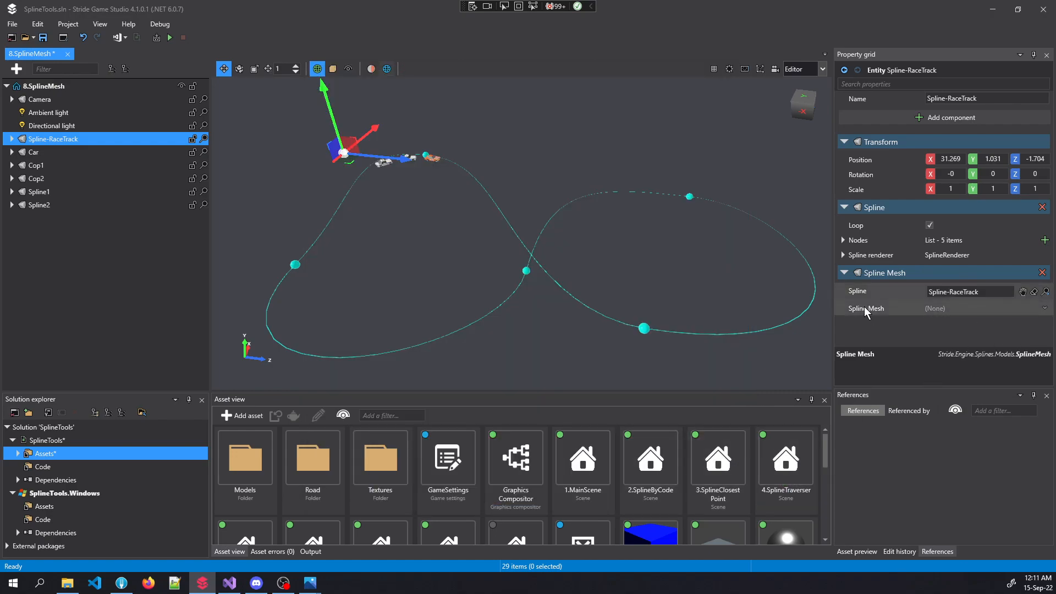
pyautogui.click(1044, 311)
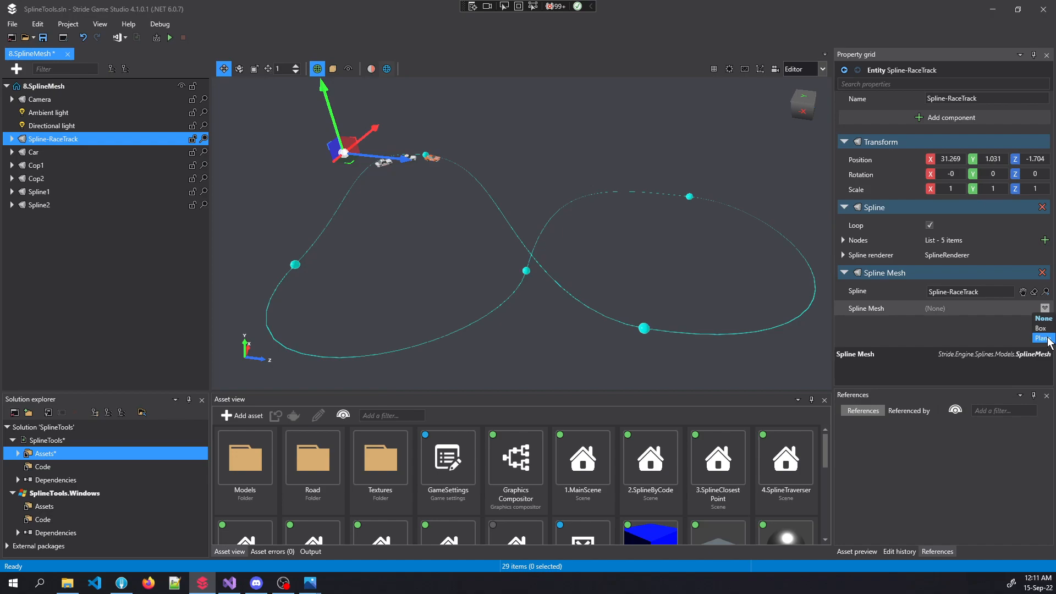
pyautogui.click(1047, 339)
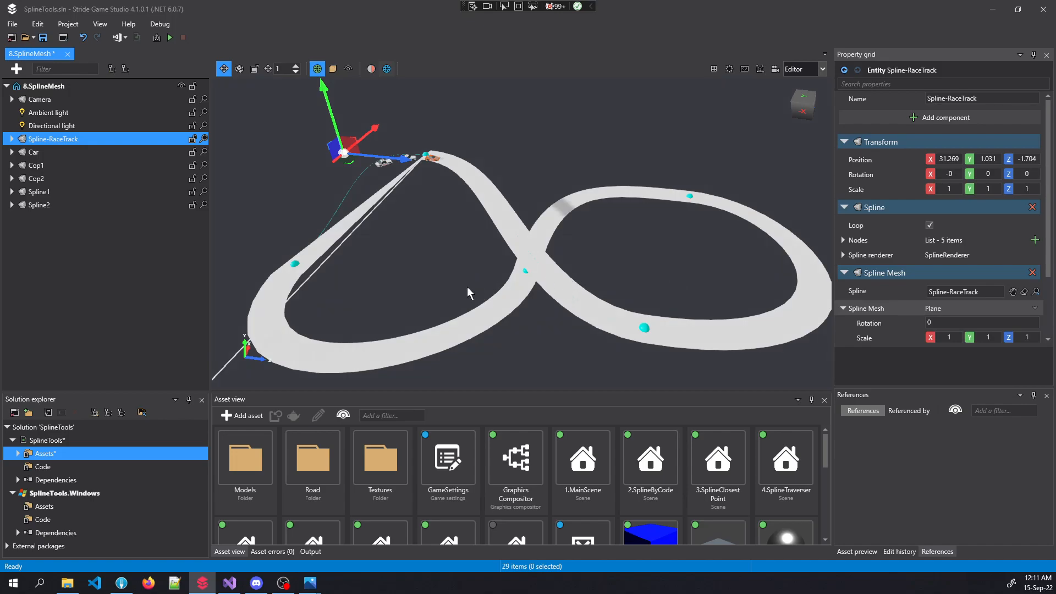
# Move the race track entity along the ground to X 31.513, Z -1.624
pyautogui.moveTo(474, 289); pyautogui.dragTo(424, 269, button='right')
pyautogui.press('w')
pyautogui.click(449, 270)
pyautogui.press('s')
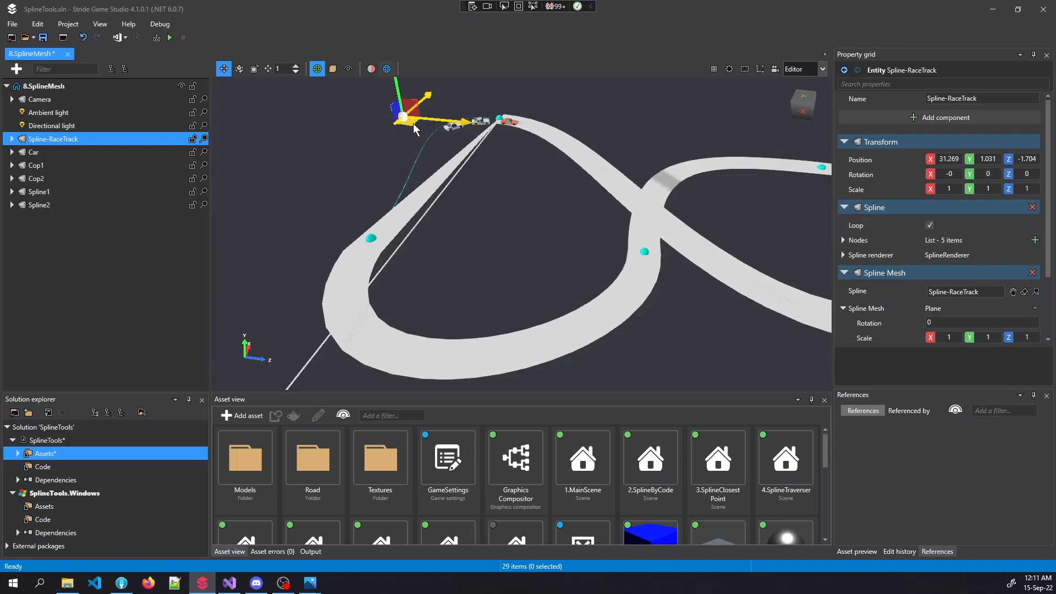
pyautogui.moveTo(411, 123); pyautogui.dragTo(418, 123)
# Set the plane mesh's Spline Mesh scale X to 0.5
pyautogui.press('w')
pyautogui.moveTo(418, 122); pyautogui.dragTo(472, 136, button='right')
pyautogui.press('w')
pyautogui.press('s')
pyautogui.press('w')
pyautogui.press('w')
pyautogui.press('s')
pyautogui.press('w')
pyautogui.press('w')
pyautogui.press('a')
pyautogui.moveTo(581, 205); pyautogui.dragTo(570, 214, button='right')
pyautogui.press('d')
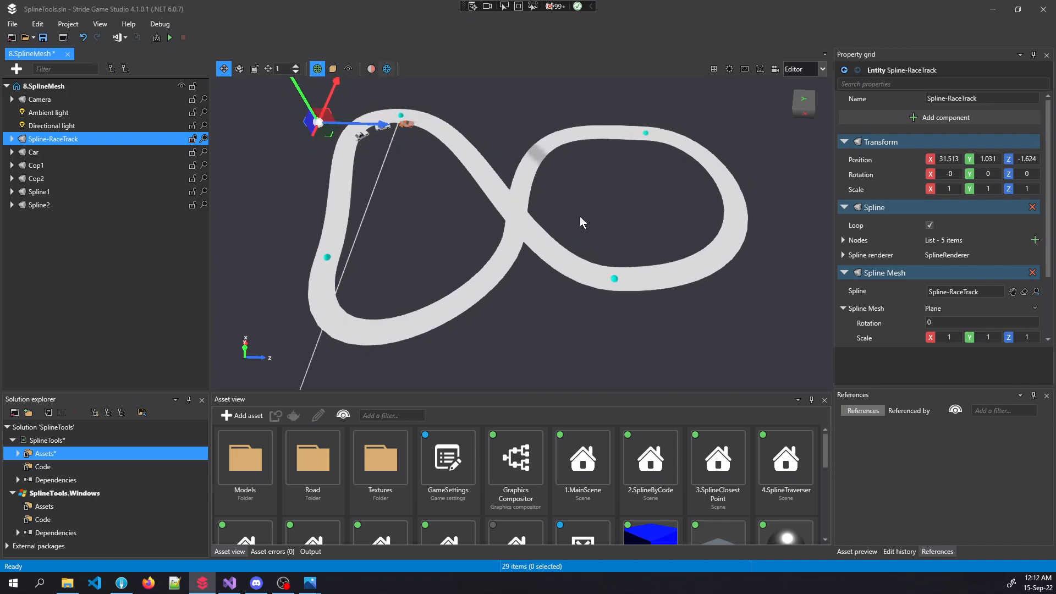
pyautogui.click(958, 338)
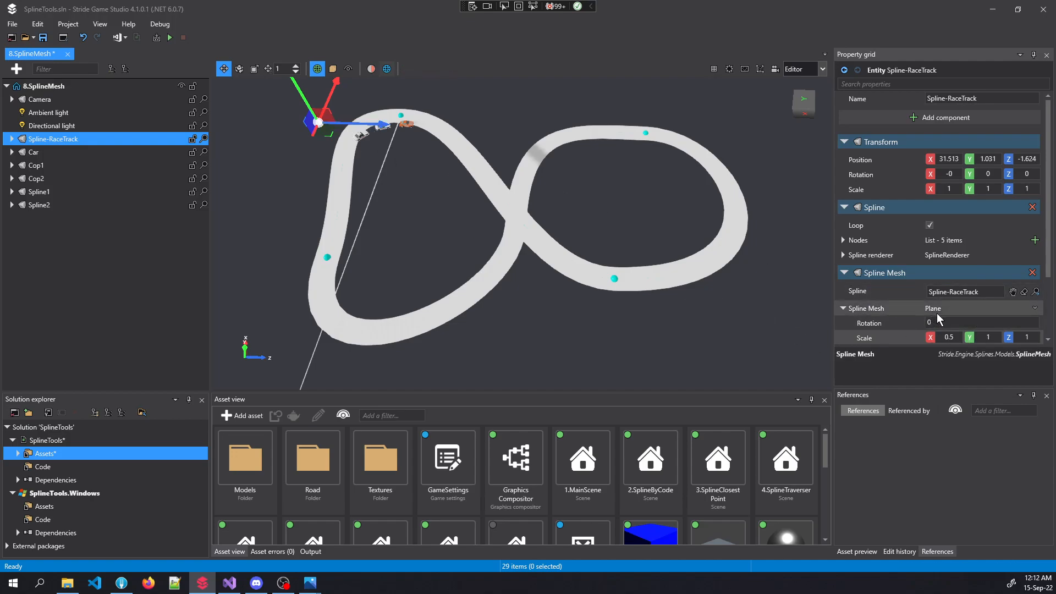
# Widen the road by setting Spline Mesh scale X to 2, nudging the track entity
pyautogui.scroll(-2, 937, 313)
pyautogui.scroll(-1, 937, 317)
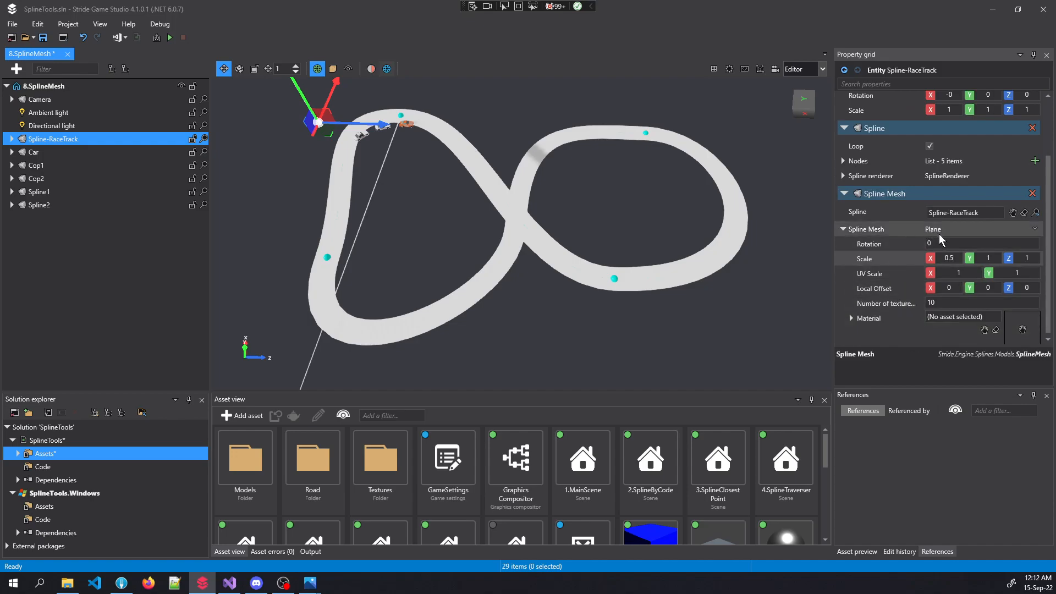
pyautogui.scroll(1, 925, 301)
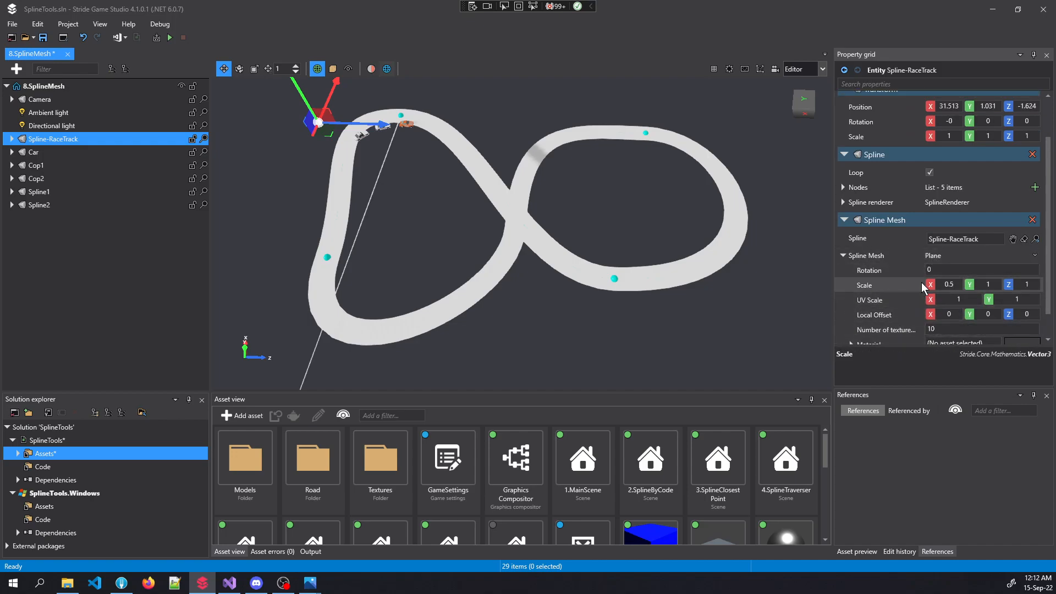
pyautogui.moveTo(336, 141); pyautogui.dragTo(332, 137)
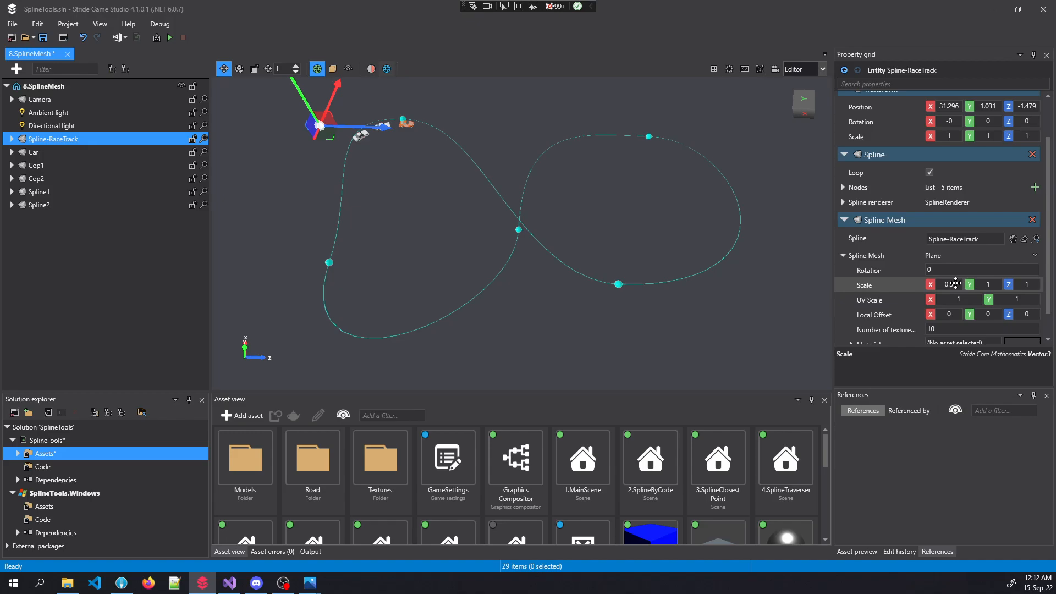
pyautogui.click(956, 283)
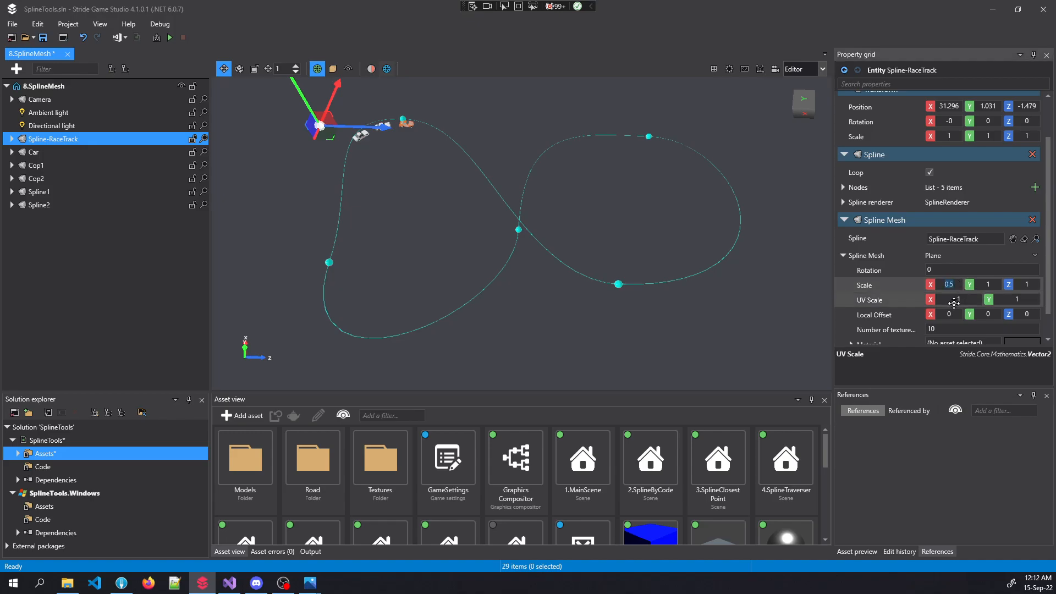
pyautogui.press('Return')
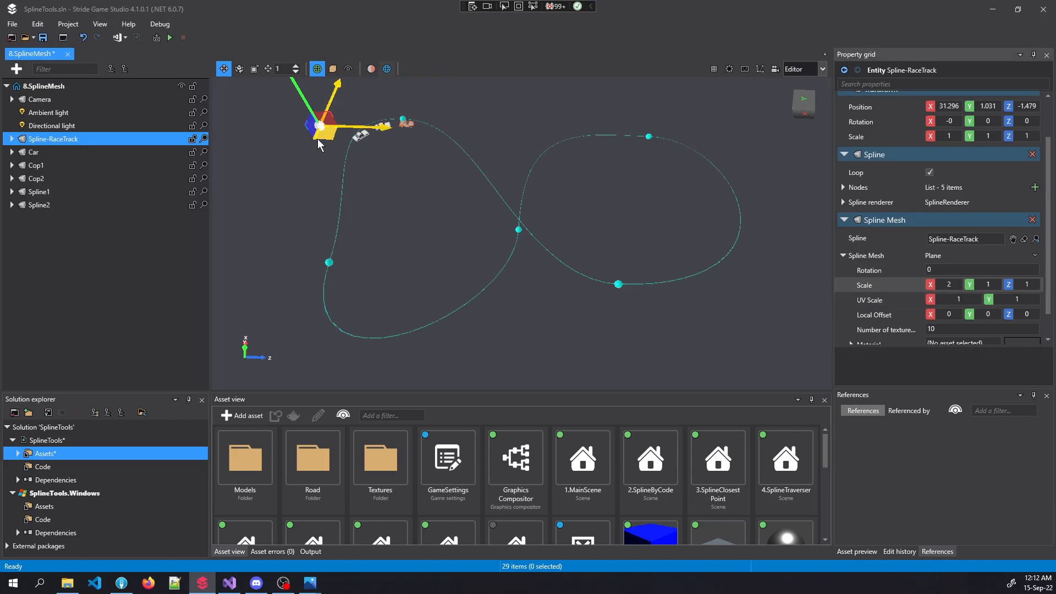
pyautogui.click(333, 135)
pyautogui.moveTo(333, 135); pyautogui.dragTo(319, 135)
pyautogui.moveTo(319, 135); pyautogui.dragTo(316, 85, button='right')
pyautogui.press('s')
pyautogui.press('w')
pyautogui.press('s')
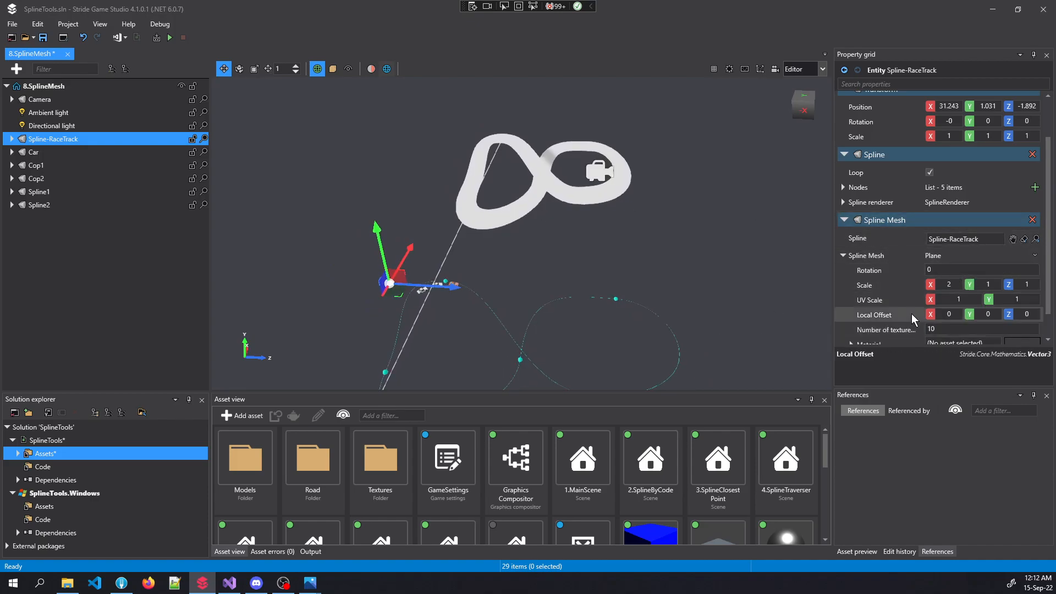
# Restore scale X to 1 and nudge the track to X 30.731, Z -1.857
pyautogui.click(954, 284)
pyautogui.write('2')
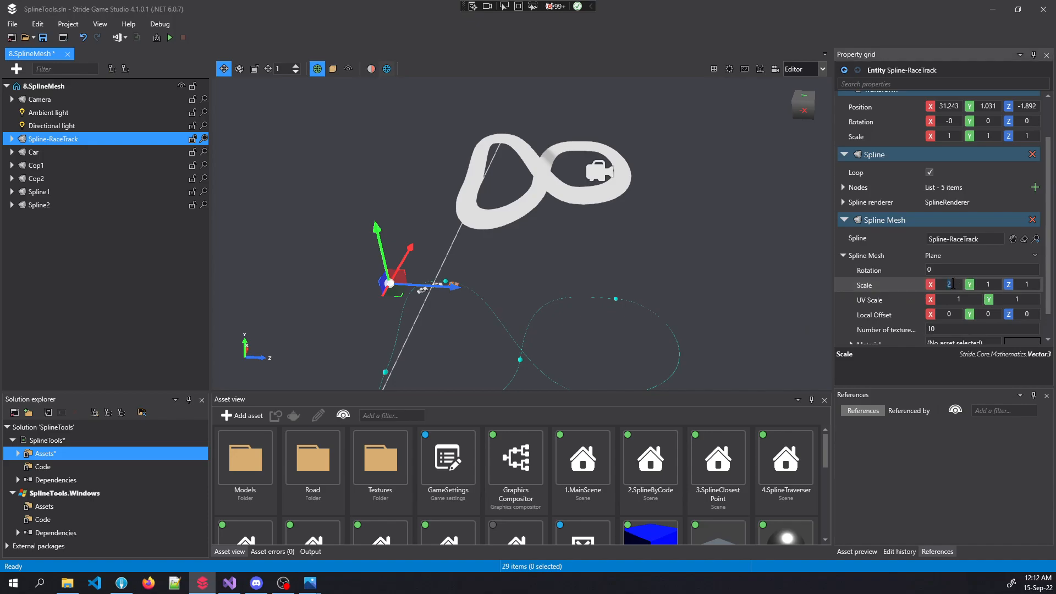
pyautogui.press('Return')
pyautogui.moveTo(395, 301); pyautogui.dragTo(392, 303)
pyautogui.moveTo(442, 325); pyautogui.dragTo(447, 379, button='right')
pyautogui.press('w')
pyautogui.press('f')
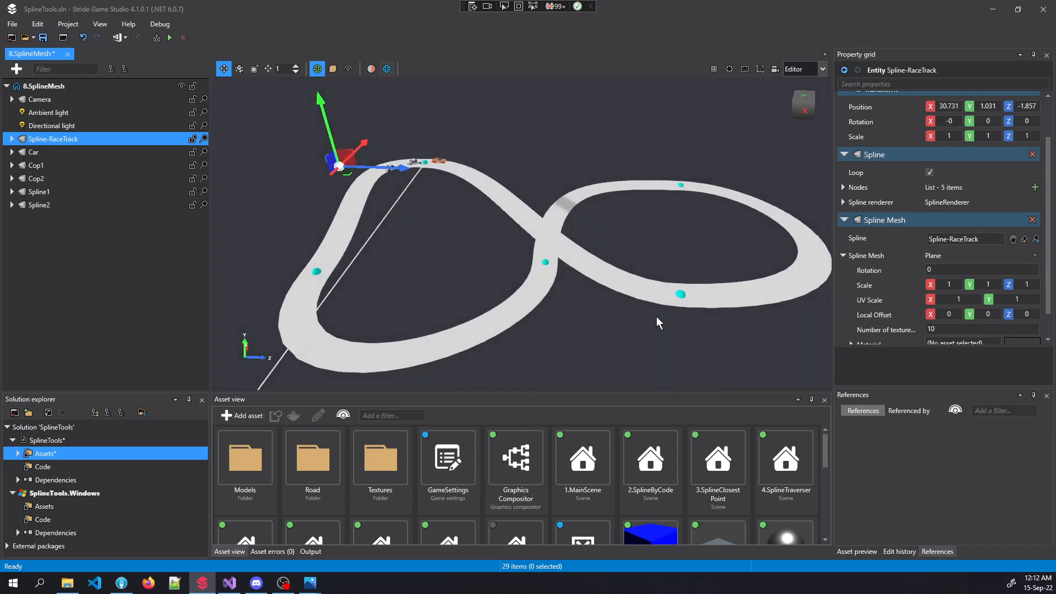
pyautogui.scroll(-1, 935, 308)
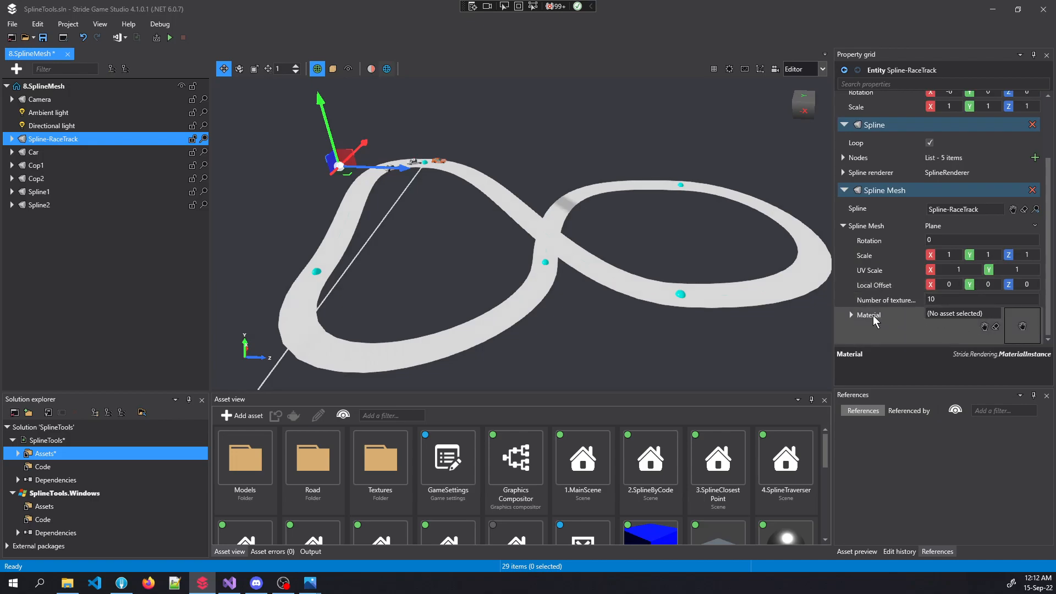
# Assign the Road/road material to Spline-RaceTrack's Spline Mesh
pyautogui.doubleClick(313, 456)
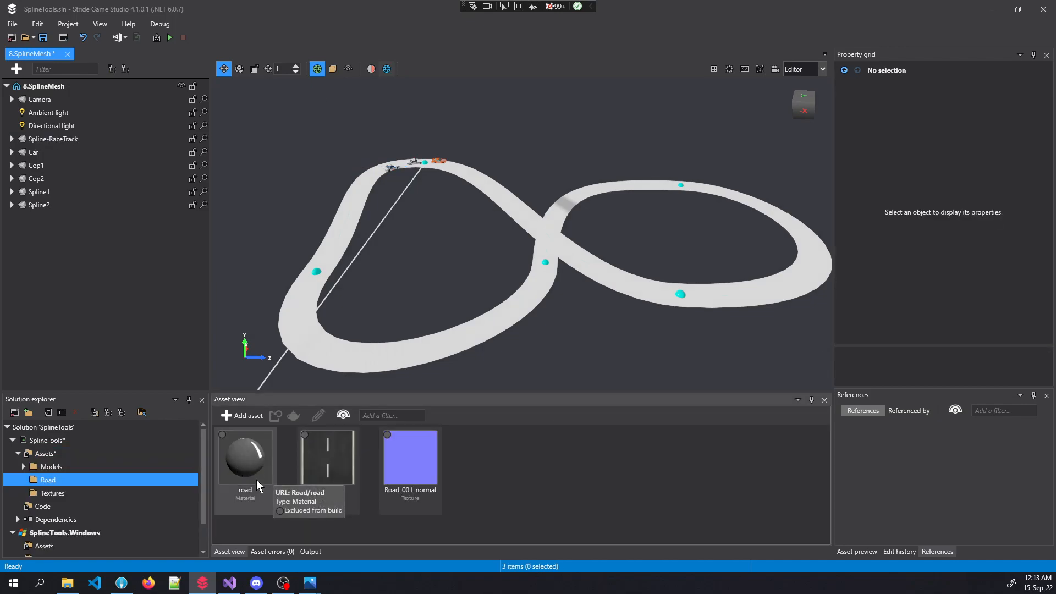
pyautogui.click(68, 139)
pyautogui.click(843, 308)
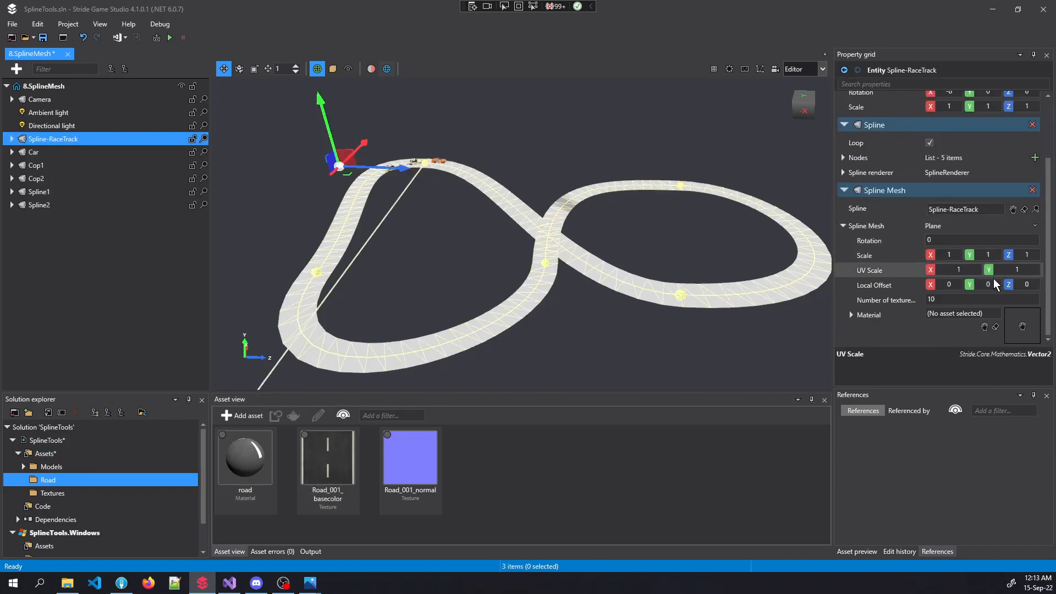
pyautogui.moveTo(247, 471); pyautogui.dragTo(990, 313)
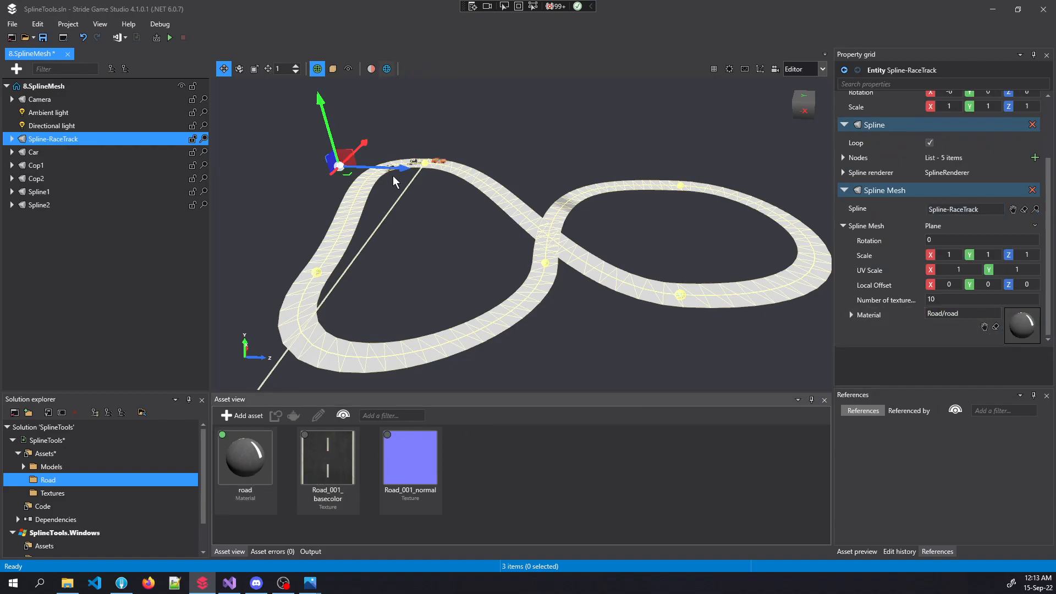
# Nudge the track so the asphalt road rebuilds, then fly around to inspect it
pyautogui.moveTo(347, 173); pyautogui.dragTo(348, 174)
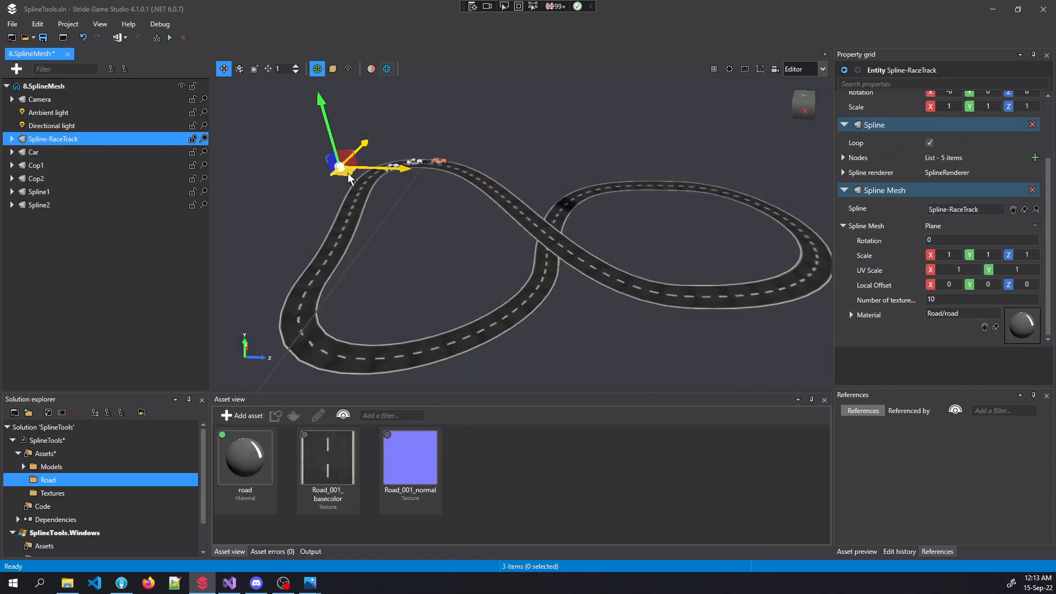
pyautogui.press('w')
pyautogui.moveTo(350, 178); pyautogui.dragTo(388, 167, button='right')
pyautogui.press('d')
pyautogui.press('s')
pyautogui.press('a')
pyautogui.press('w')
pyautogui.press('s')
pyautogui.press('w')
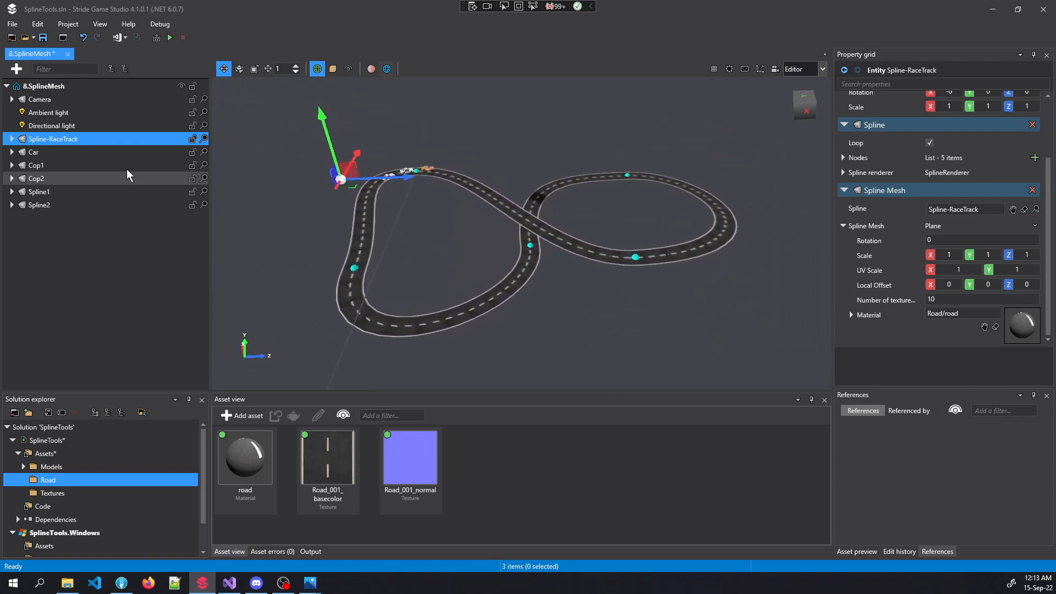
# Move Node3 of the race track to X 1.399, Y 0.68, Z 14.06
pyautogui.click(43, 179)
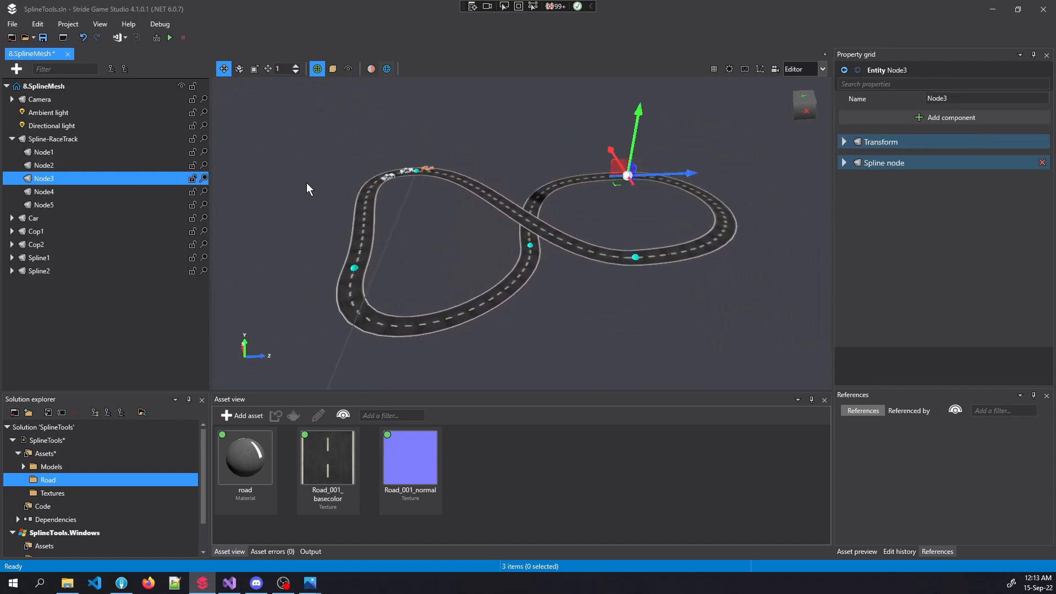
pyautogui.moveTo(620, 184); pyautogui.dragTo(572, 144)
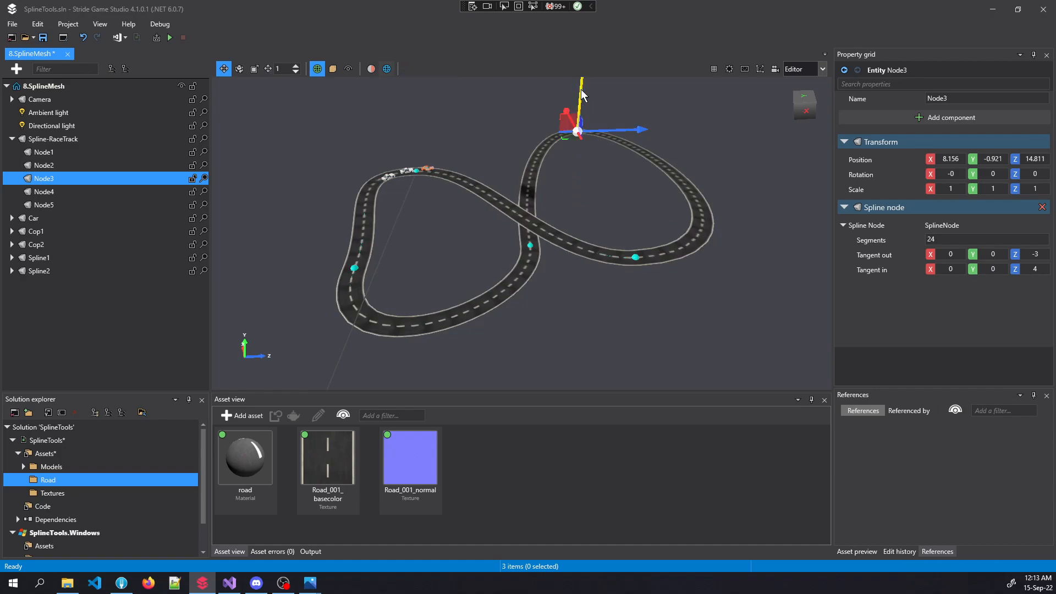
pyautogui.moveTo(582, 100); pyautogui.dragTo(589, 19)
pyautogui.moveTo(586, 143); pyautogui.dragTo(710, 118, button='right')
pyautogui.press('w')
pyautogui.press('s')
pyautogui.press('a')
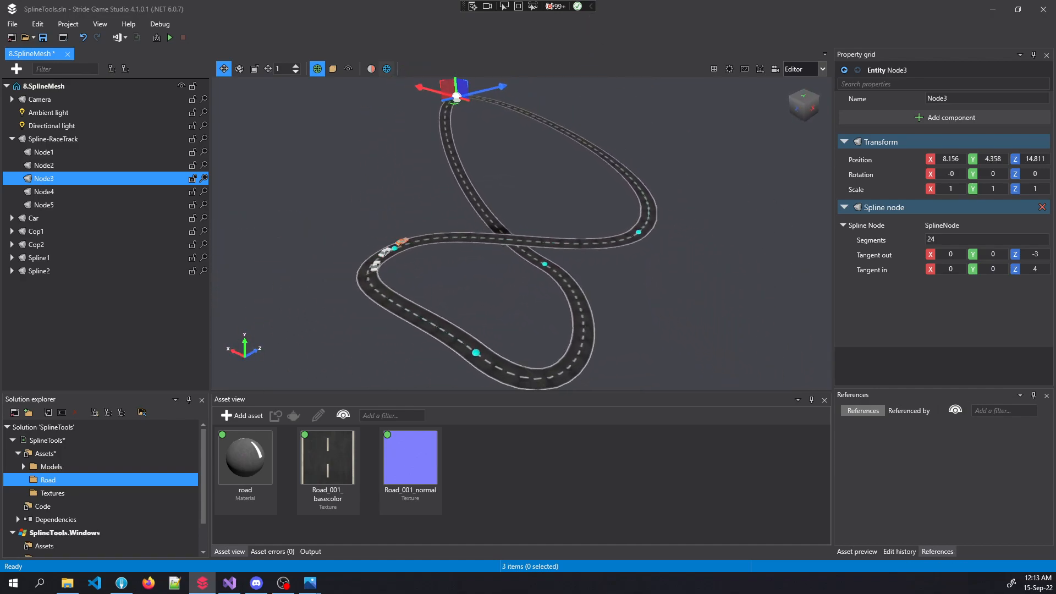
pyautogui.moveTo(458, 112); pyautogui.dragTo(533, 162)
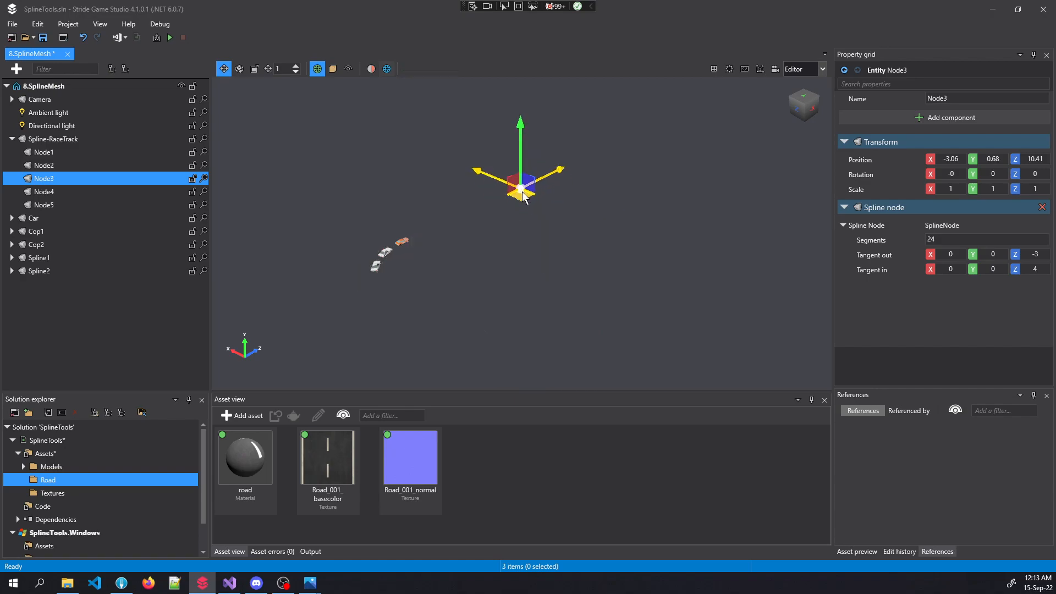
# Fly over and circle the cyan box spline mesh to view its sides and end
pyautogui.moveTo(522, 234); pyautogui.dragTo(487, 245, button='right')
pyautogui.press('d')
pyautogui.press('d')
pyautogui.press('w')
pyautogui.press('a')
pyautogui.press('w')
pyautogui.press('d')
pyautogui.press('s')
pyautogui.press('d')
pyautogui.moveTo(550, 214); pyautogui.dragTo(538, 211, button='right')
pyautogui.press('d')
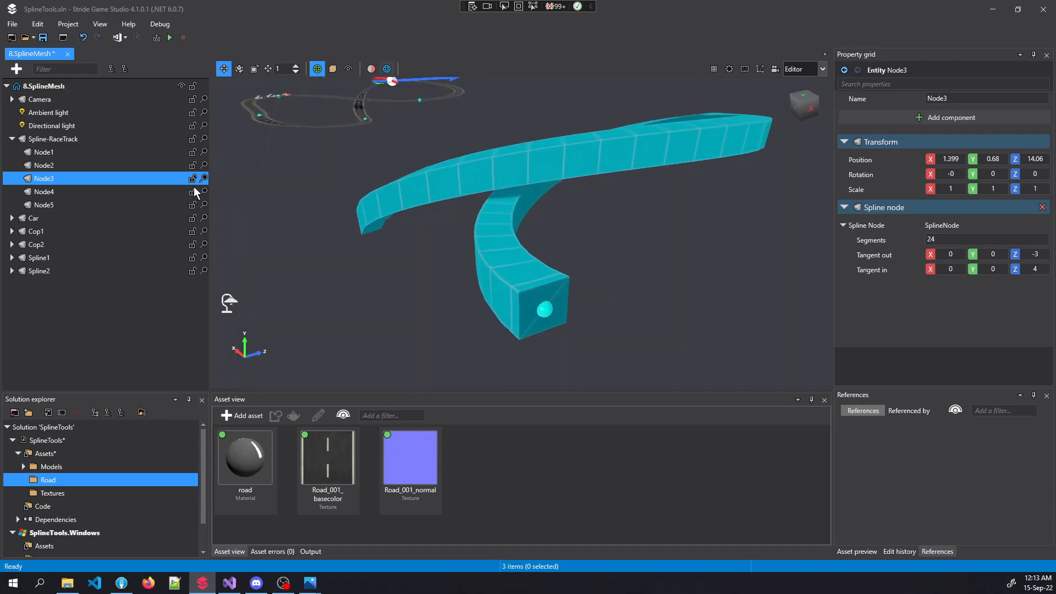
# Turn off Close End on Spline1's cyan box mesh and view the open end
pyautogui.click(38, 258)
pyautogui.scroll(-2, 852, 263)
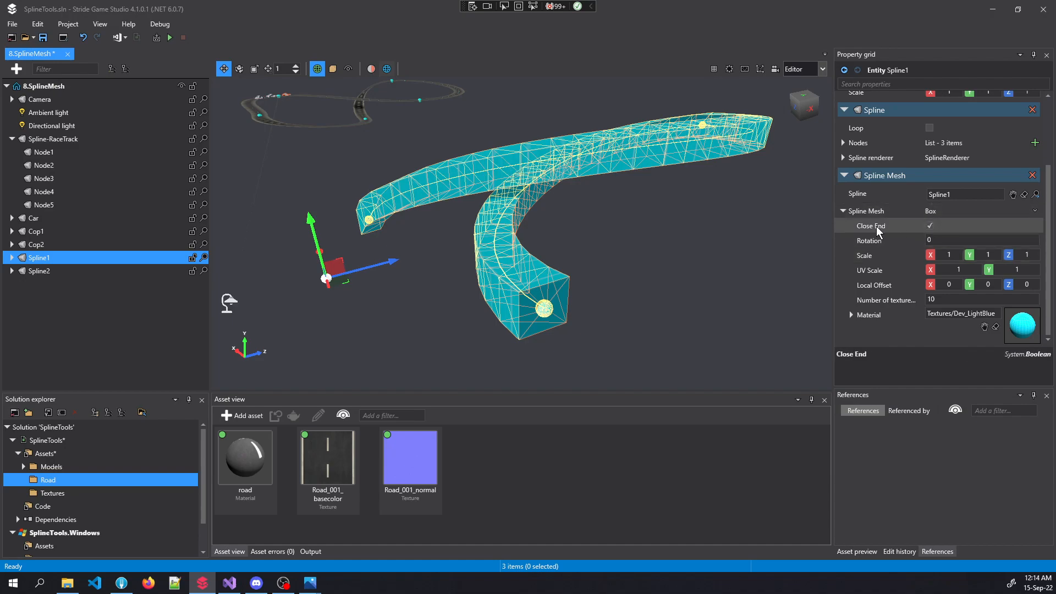
pyautogui.click(929, 226)
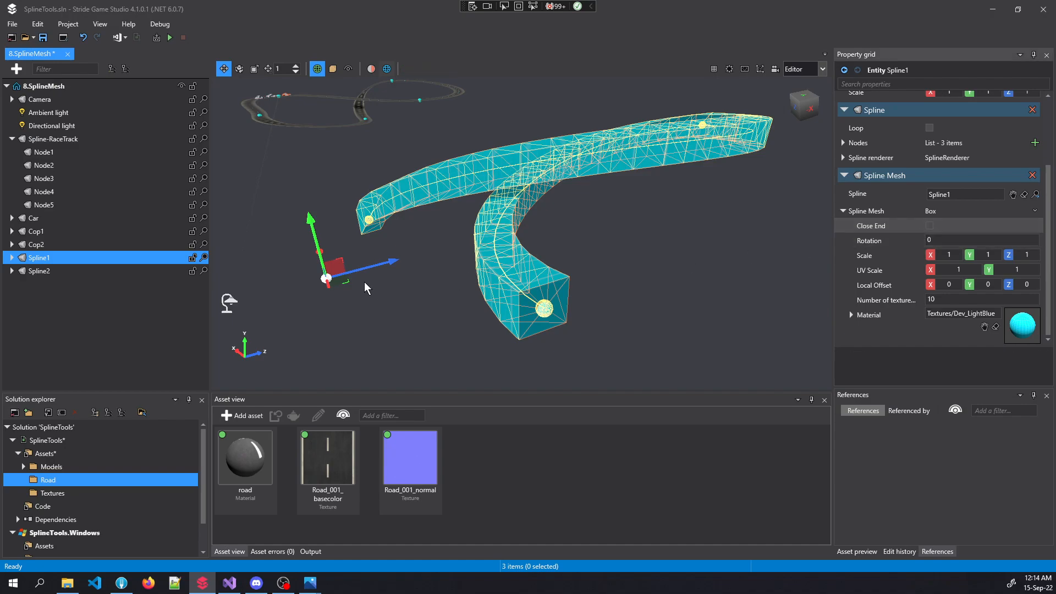
pyautogui.press('w')
pyautogui.moveTo(469, 313)
pyautogui.mouseDown(button='right')
pyautogui.moveTo(523, 330)
pyautogui.moveTo(555, 380)
pyautogui.moveTo(529, 330)
pyautogui.moveTo(520, 336)
pyautogui.moveTo(472, 307)
pyautogui.mouseUp(button='right')
pyautogui.press('s')
pyautogui.press('a')
pyautogui.press('w')
pyautogui.press('s')
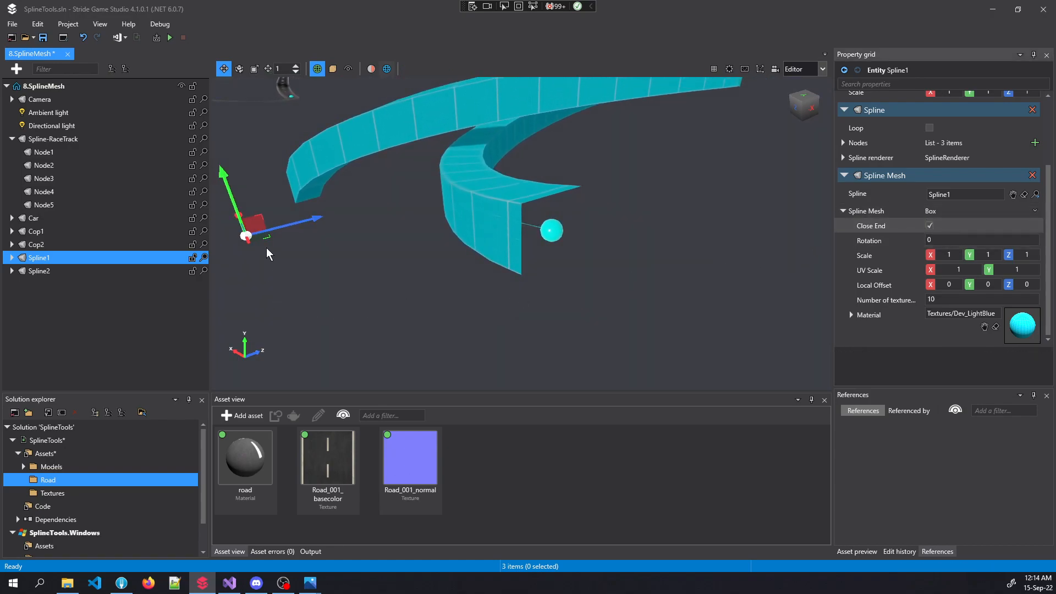
# Nudge Spline1 to rebuild its capped mesh, then fly over to the orange mesh
pyautogui.moveTo(266, 237); pyautogui.dragTo(270, 241)
pyautogui.moveTo(270, 241); pyautogui.dragTo(407, 270, button='right')
pyautogui.press('a')
pyautogui.press('w')
pyautogui.press('a')
pyautogui.press('s')
pyautogui.press('d')
pyautogui.press('w')
pyautogui.press('s')
pyautogui.press('w')
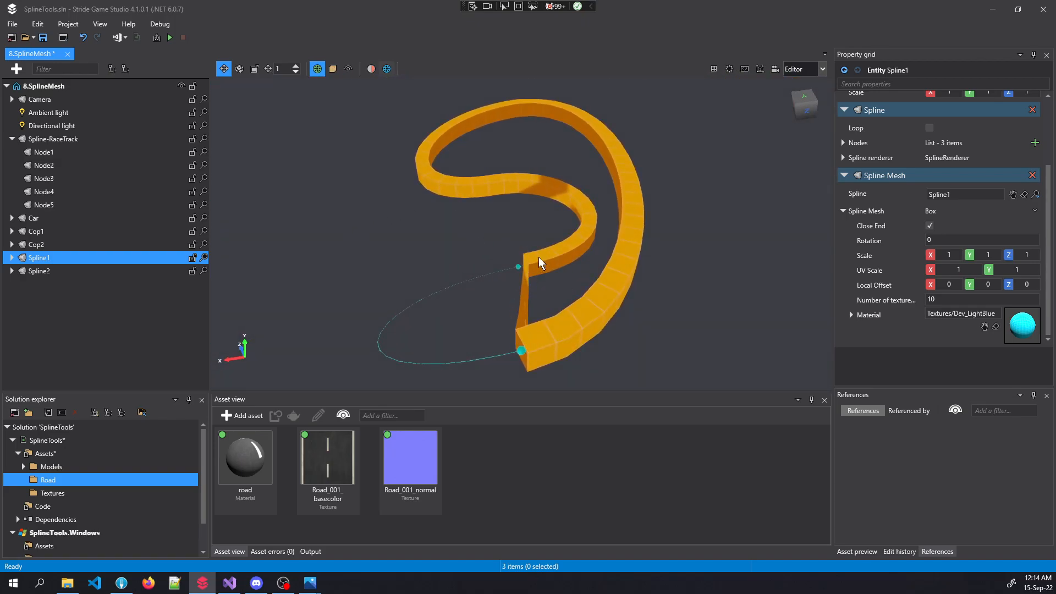
pyautogui.click(84, 268)
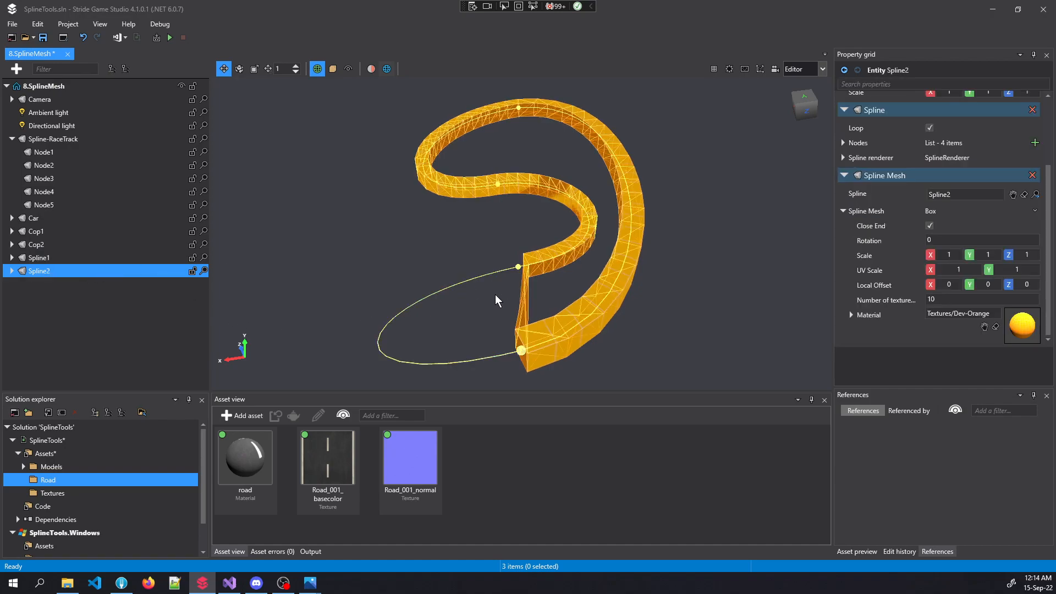
pyautogui.moveTo(410, 317); pyautogui.dragTo(412, 333, button='right')
pyautogui.press('s')
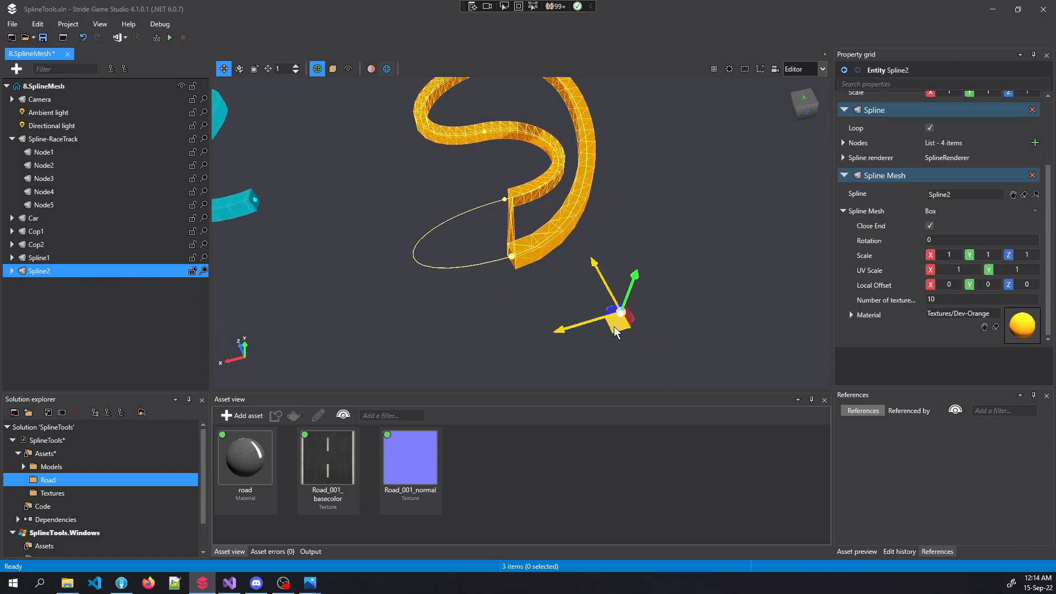
pyautogui.moveTo(614, 328); pyautogui.dragTo(721, 325, button='right')
pyautogui.press('w')
pyautogui.press('a')
pyautogui.press('s')
pyautogui.press('w')
pyautogui.press('a')
pyautogui.press('d')
pyautogui.press('d')
pyautogui.press('w')
pyautogui.press('s')
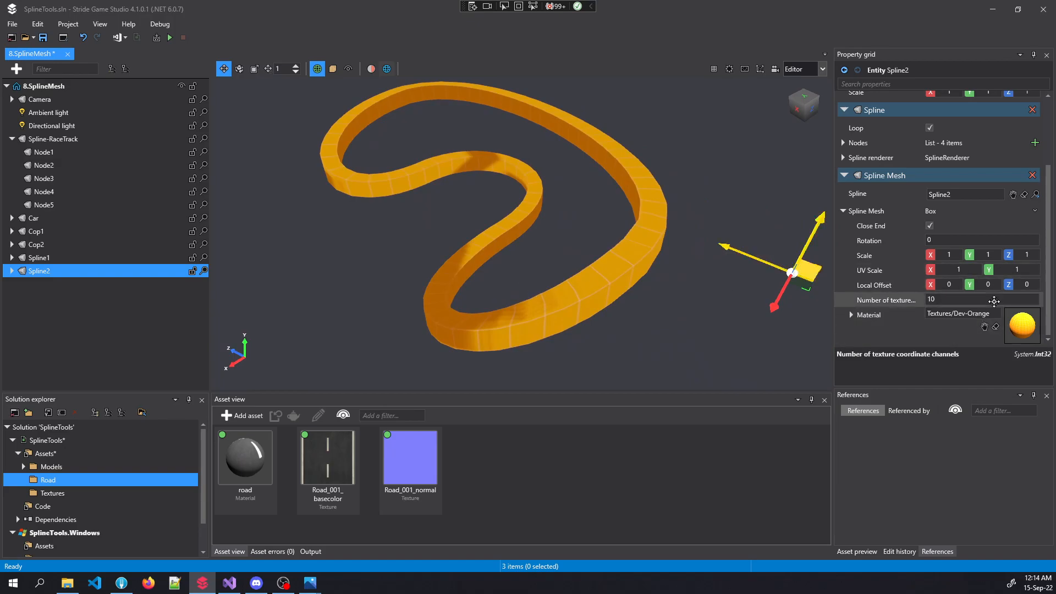
pyautogui.press('w')
pyautogui.moveTo(655, 300); pyautogui.dragTo(671, 300, button='right')
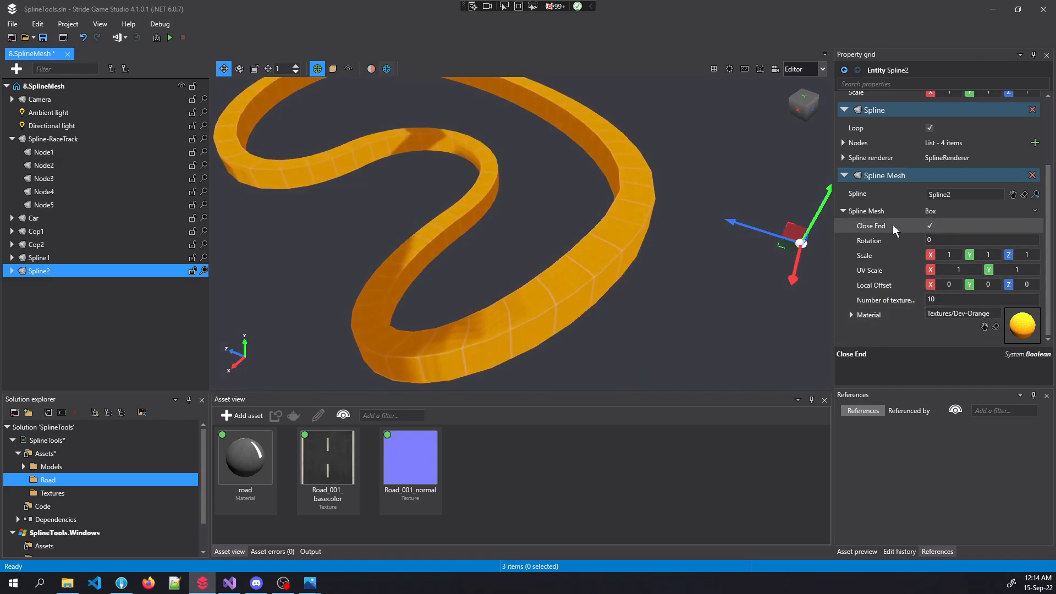
pyautogui.press('w')
pyautogui.press('d')
pyautogui.moveTo(603, 254); pyautogui.dragTo(454, 236, button='right')
pyautogui.press('w')
pyautogui.press('w')
pyautogui.moveTo(671, 226); pyautogui.dragTo(526, 284, button='right')
pyautogui.press('s')
pyautogui.press('s')
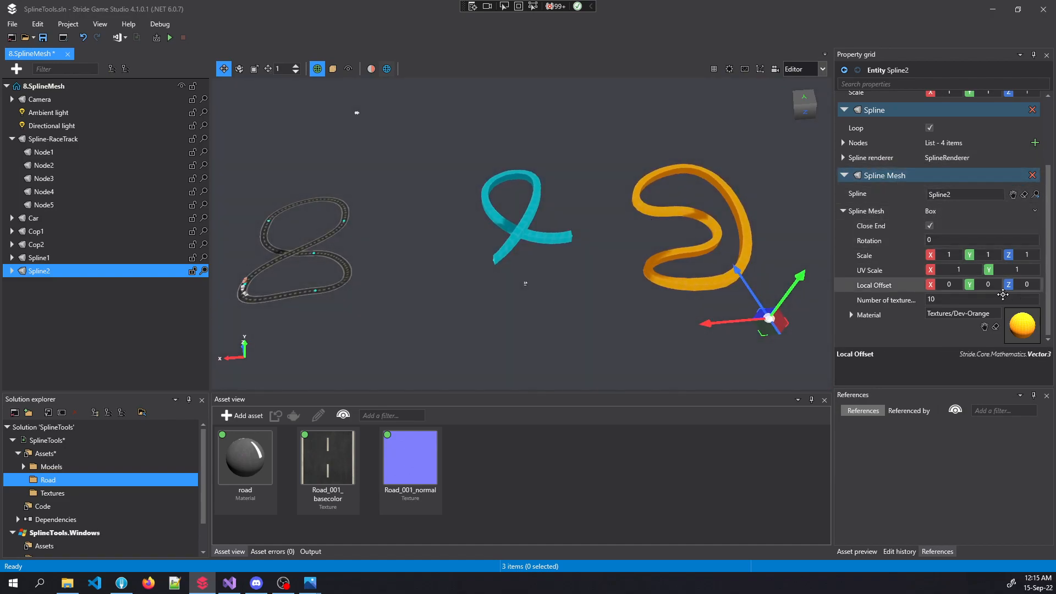
# Build and run the game, centre its window, and load the 8.SplineMesh scene
pyautogui.click(170, 37)
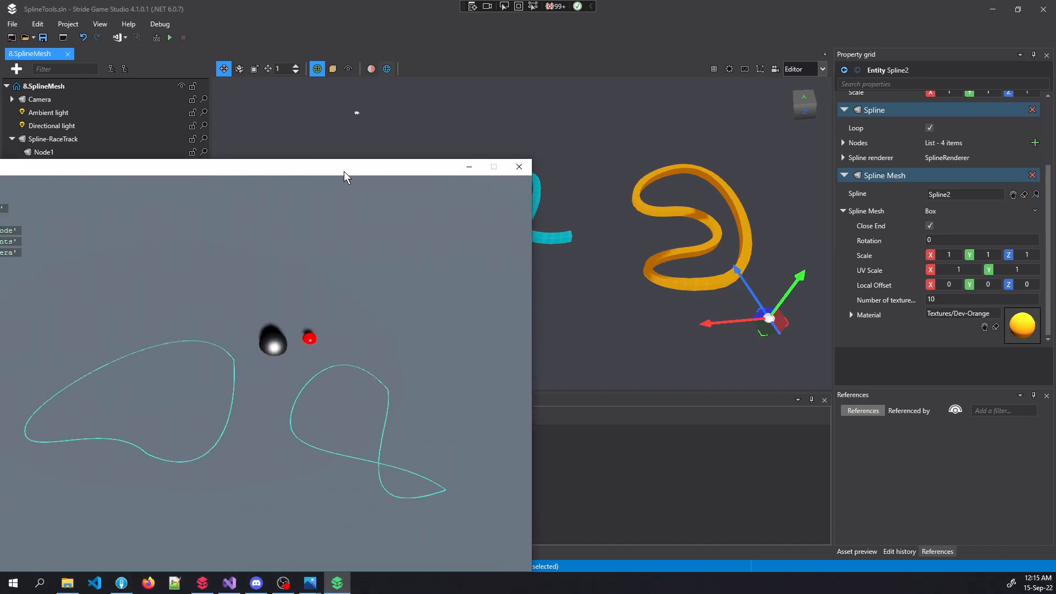
pyautogui.moveTo(345, 171); pyautogui.dragTo(612, 71)
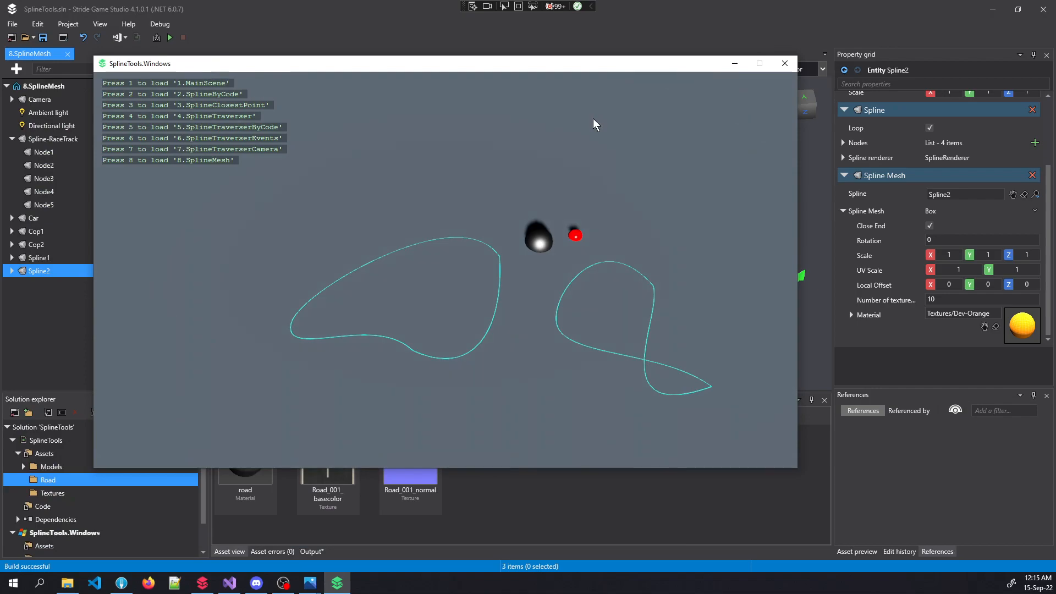
pyautogui.press('8')
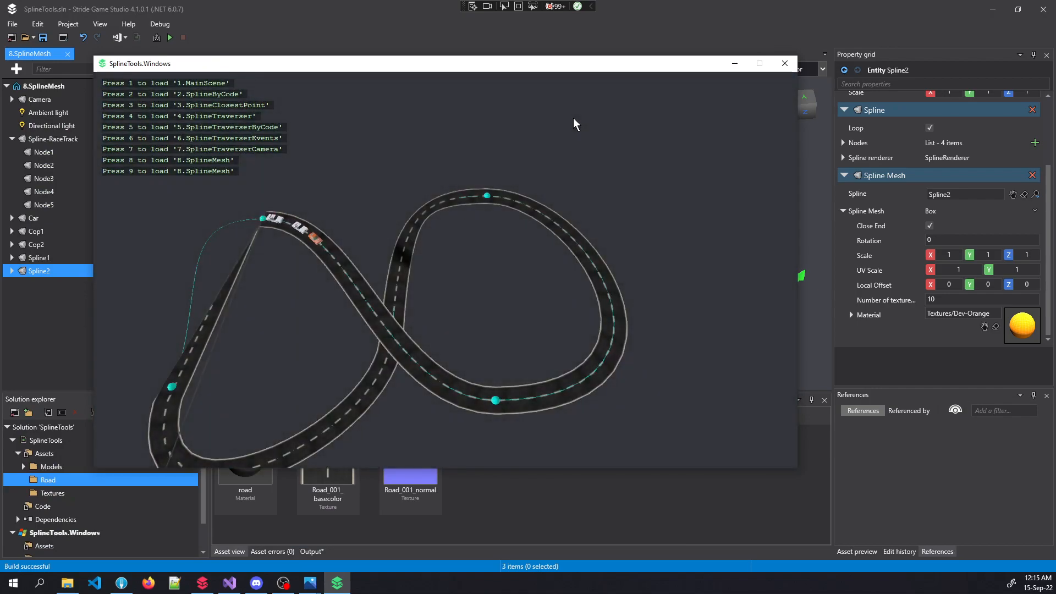
# Fly over the textured figure-eight road and driving cars in the game
pyautogui.moveTo(457, 202); pyautogui.dragTo(167, 260, button='right')
pyautogui.press('w')
pyautogui.press('d')
pyautogui.press('s')
pyautogui.press('d')
pyautogui.press('d')
pyautogui.press('w')
pyautogui.press('d')
pyautogui.press('d')
pyautogui.press('d')
pyautogui.press('w')
pyautogui.press('s')
pyautogui.press('s')
pyautogui.moveTo(417, 240); pyautogui.dragTo(418, 243, button='right')
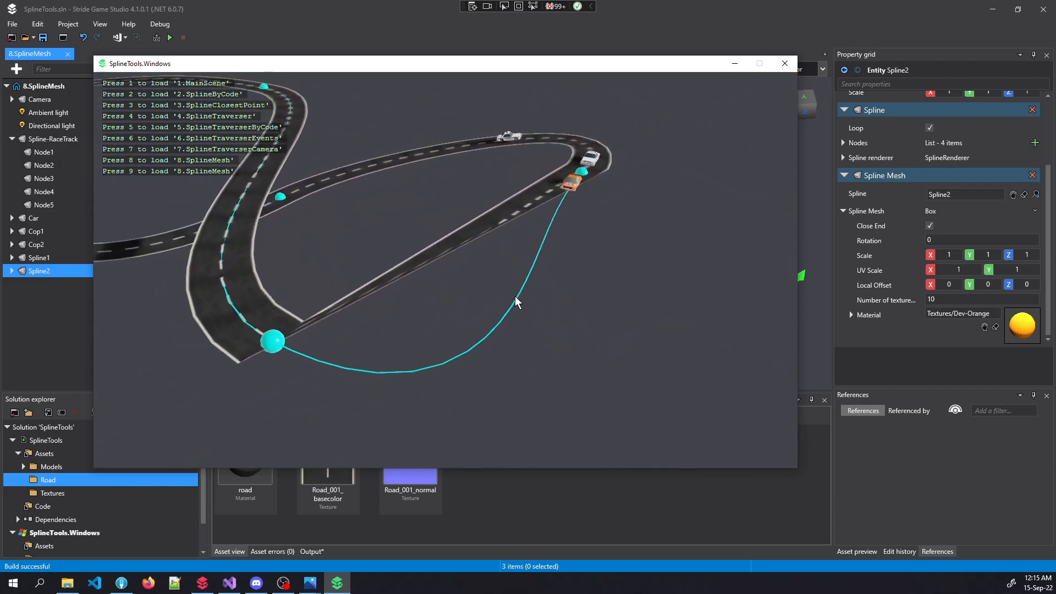
# Look up and fly past the cyan and orange spline meshes
pyautogui.moveTo(530, 325); pyautogui.dragTo(417, 210, button='right')
pyautogui.press('d')
pyautogui.press('w')
pyautogui.press('d')
pyautogui.press('s')
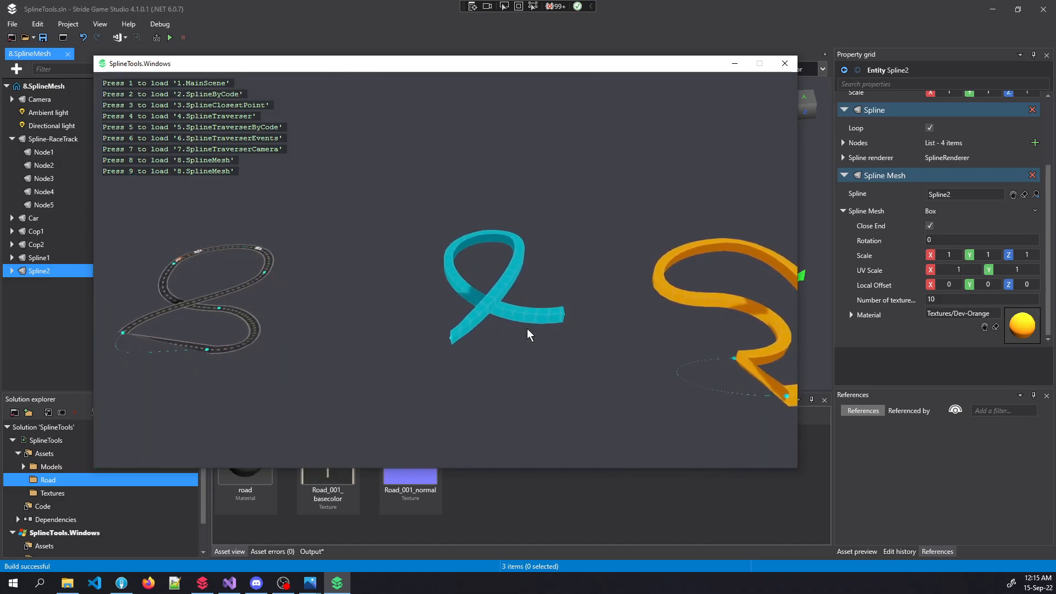
pyautogui.moveTo(212, 351); pyautogui.dragTo(207, 354, button='right')
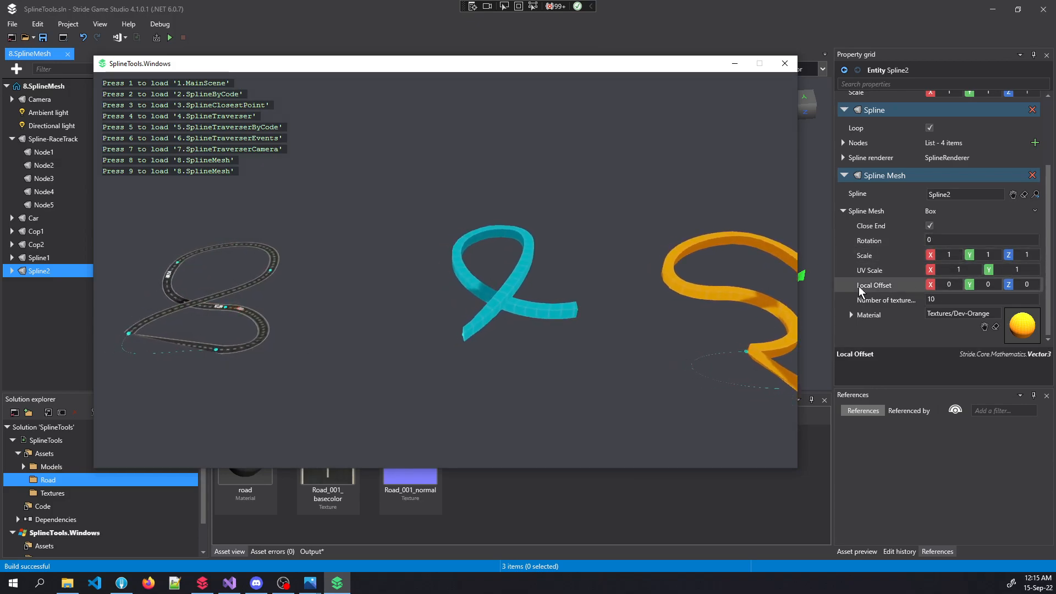
pyautogui.moveTo(352, 325)
pyautogui.mouseDown(button='right')
pyautogui.moveTo(360, 320)
pyautogui.moveTo(339, 325)
pyautogui.mouseUp(button='right')
pyautogui.press('d')
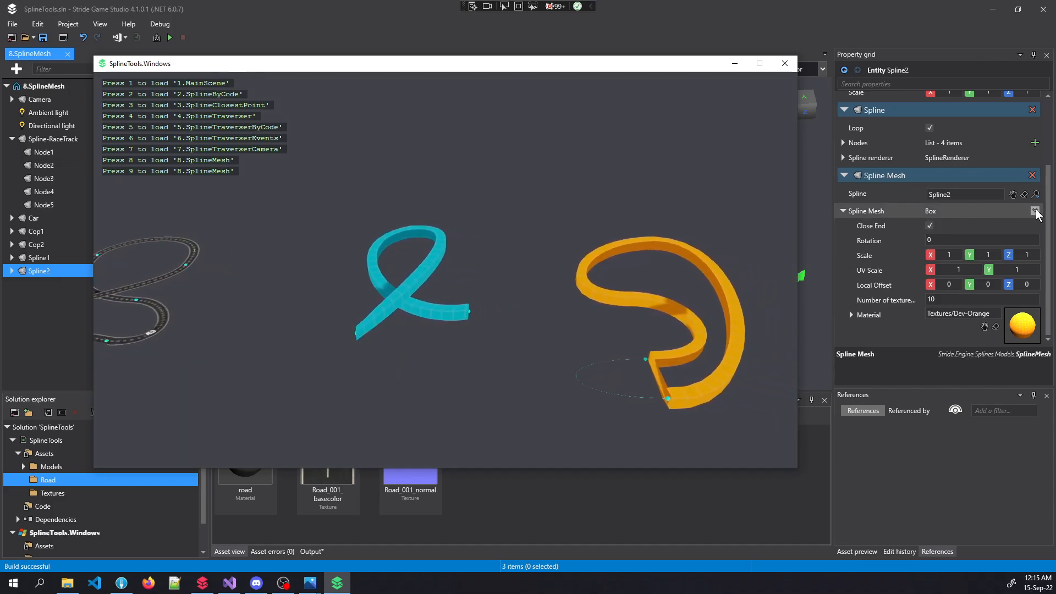